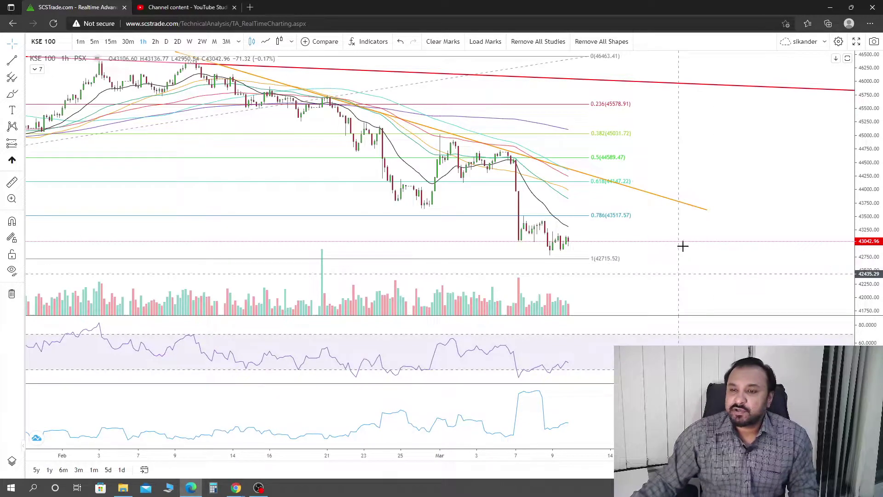
Step: Compare the early March hourly price lows with the RSI, maximizing the RSI pane and restoring it each time
drag(666, 220, 727, 219)
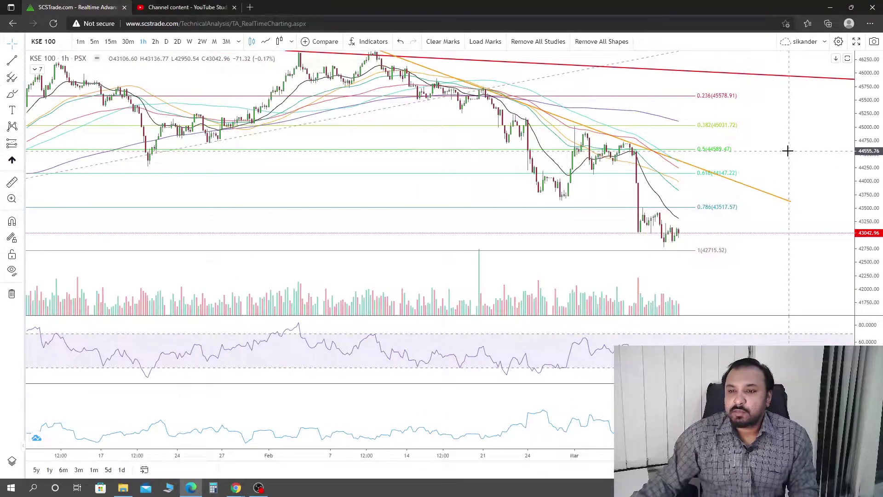
drag(788, 150, 455, 288)
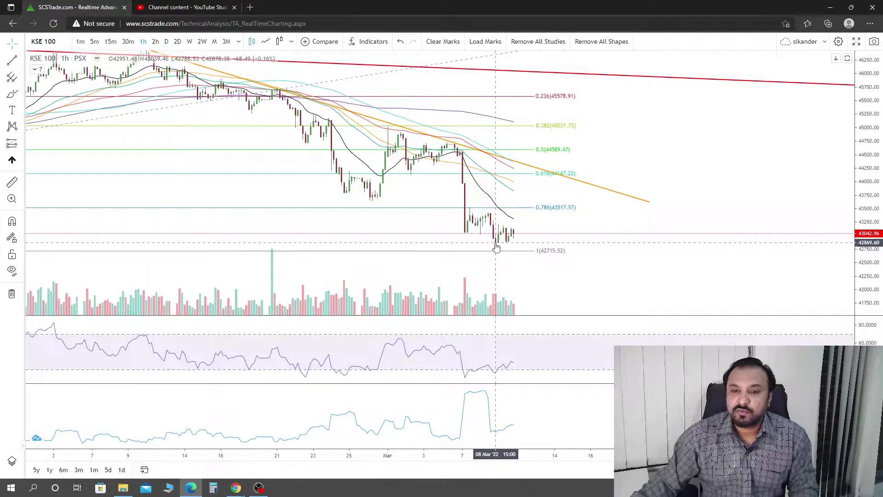
double_click(575, 355)
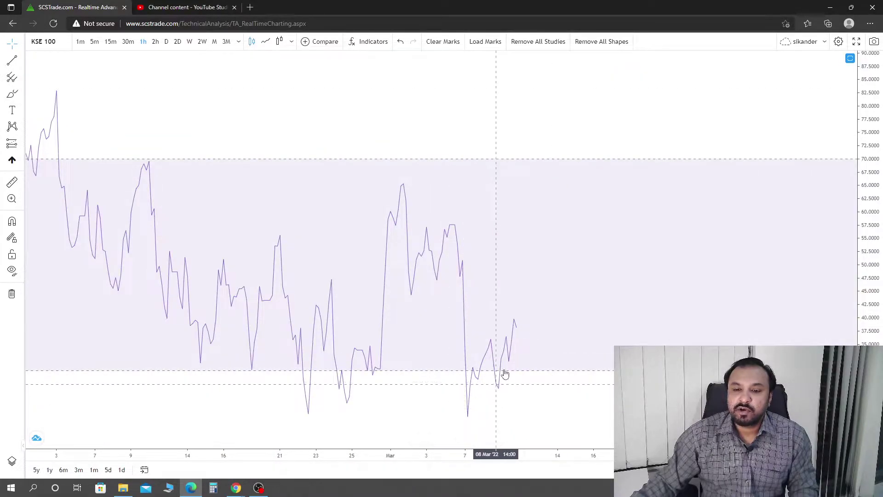
double_click(566, 284)
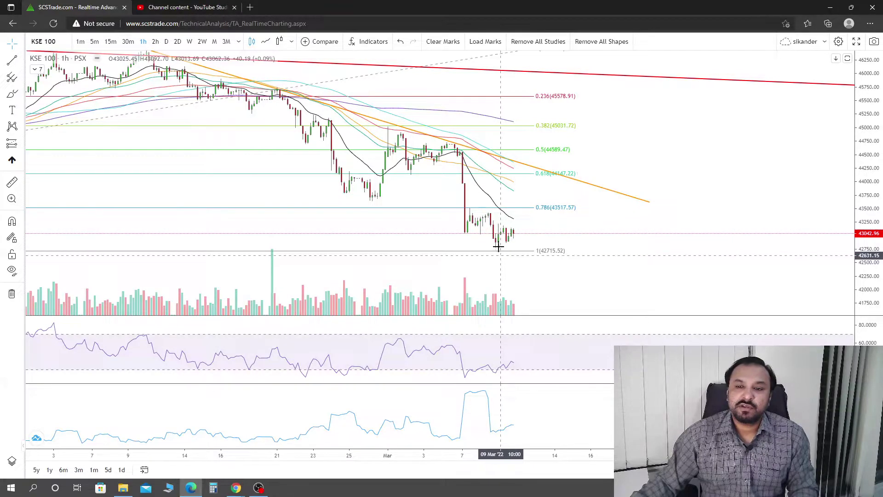
scroll(460, 269, up, 2)
drag(435, 276, 469, 270)
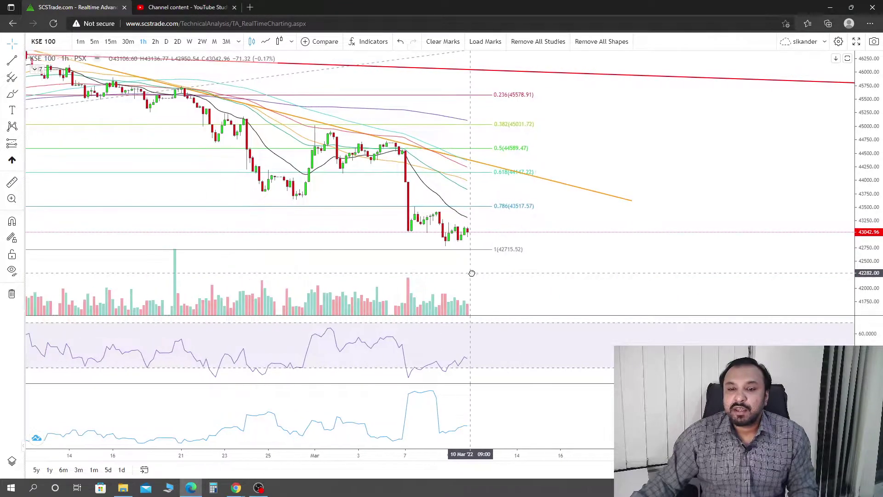
double_click(496, 362)
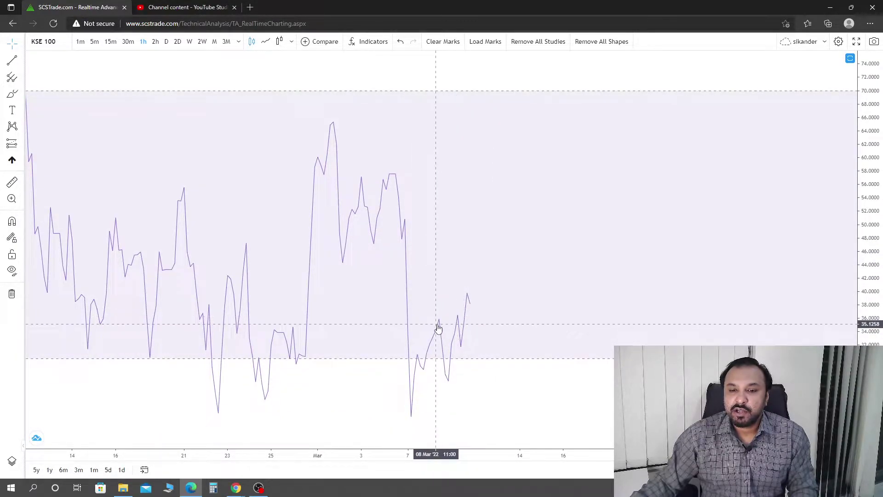
double_click(578, 299)
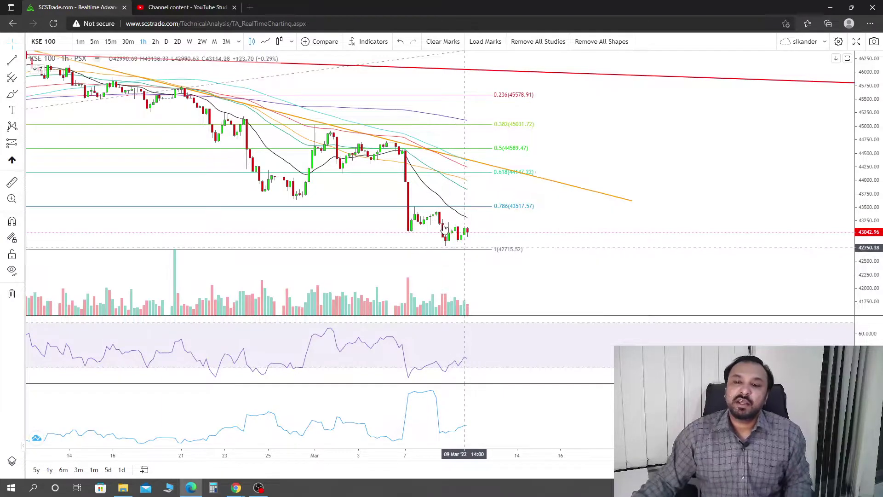
Step: Examine the hourly decline against the moving averages, trendlines and Fibonacci levels, including the wider history back to November 2021
scroll(598, 280, down, 1)
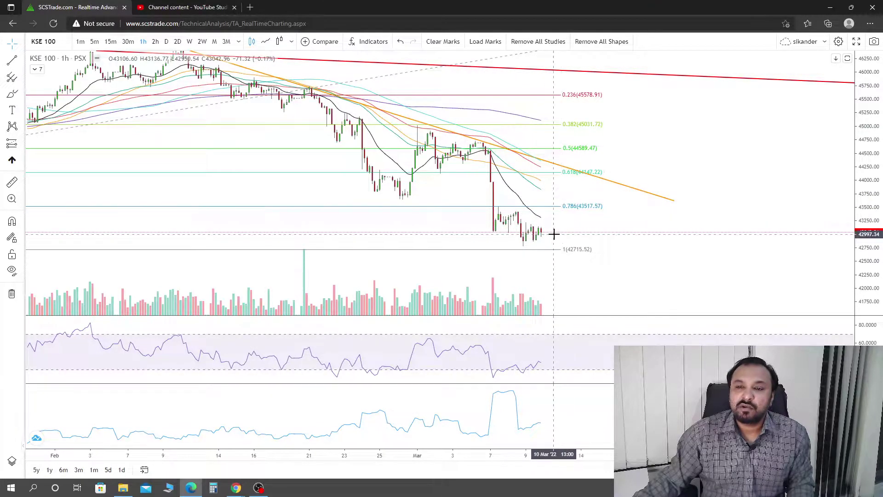
scroll(853, 168, down, 3)
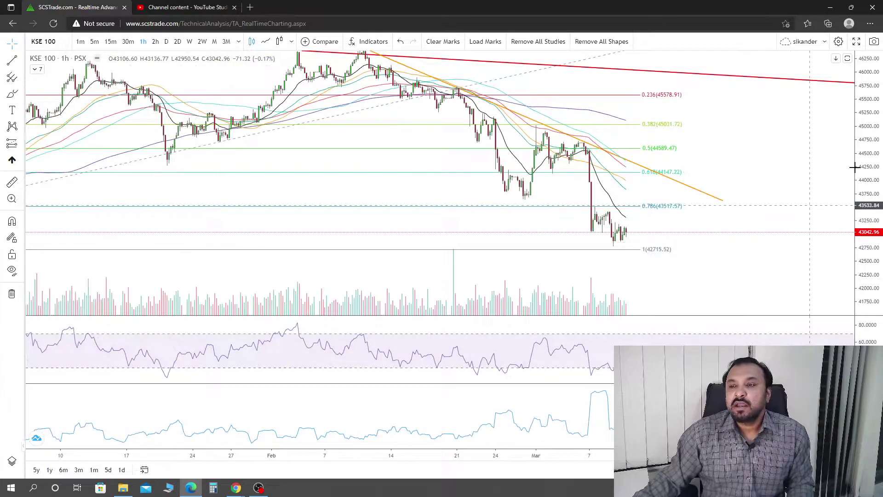
scroll(853, 168, down, 3)
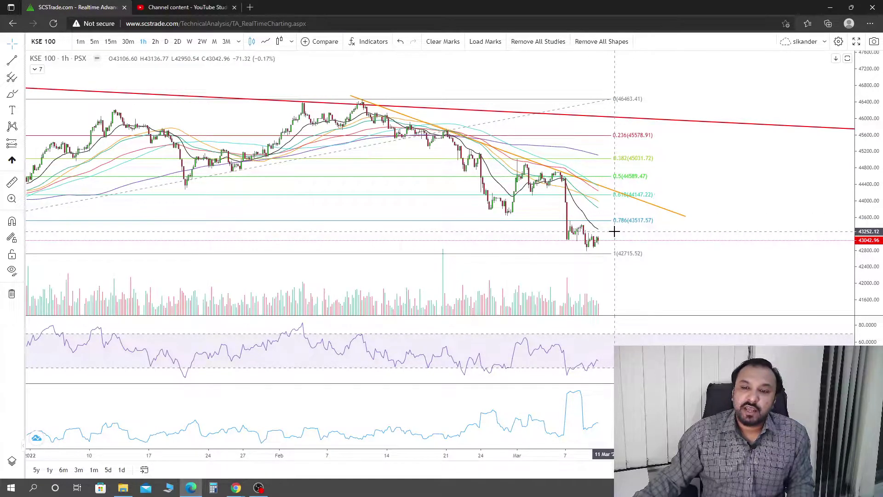
scroll(656, 220, left, 2)
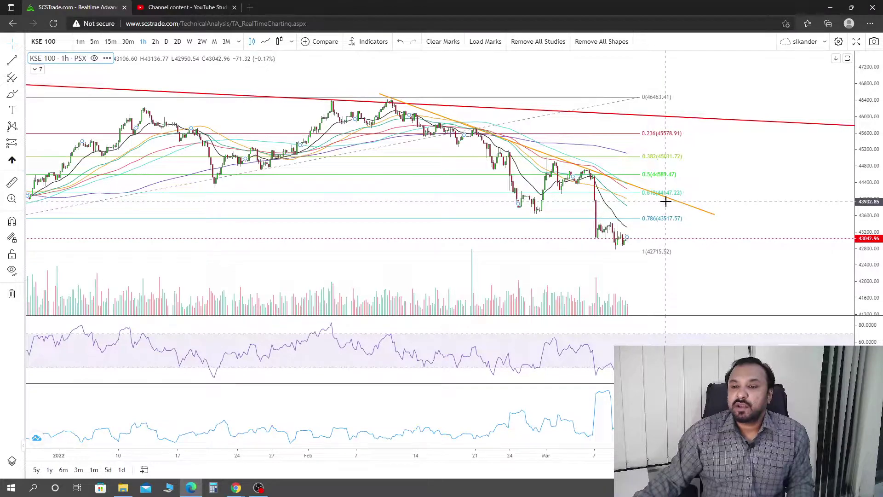
scroll(703, 259, up, 2)
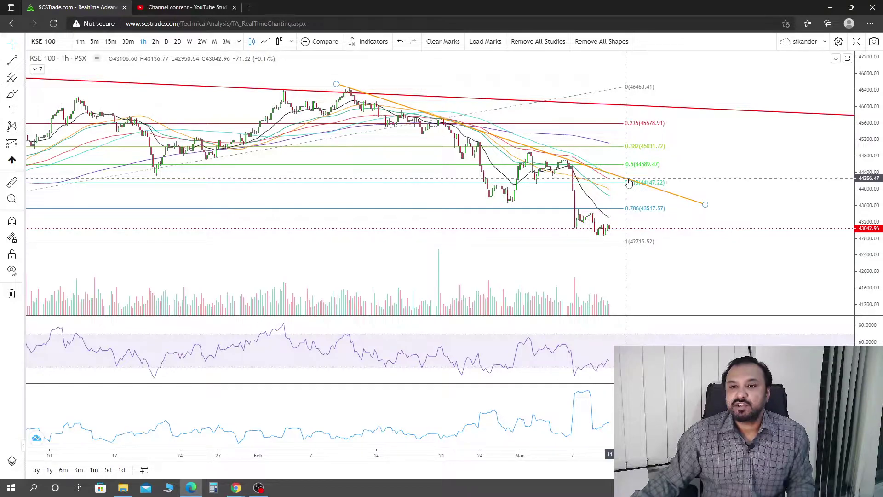
scroll(694, 242, down, 3)
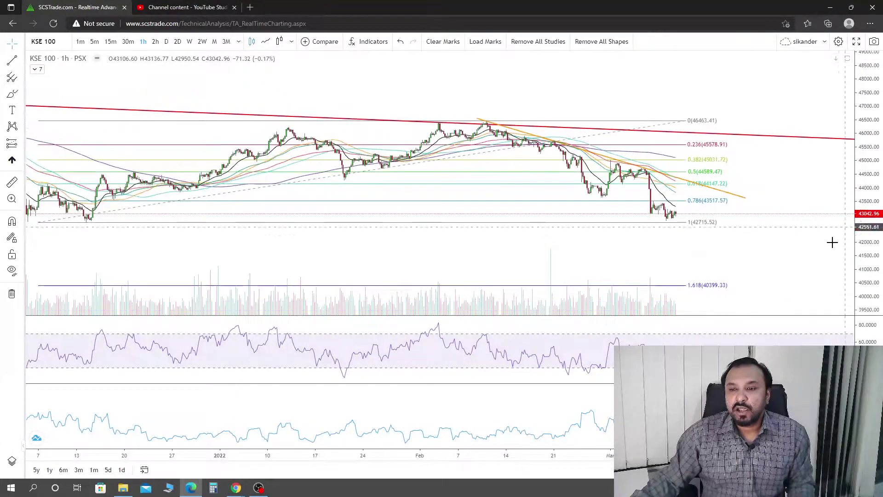
scroll(768, 262, down, 3)
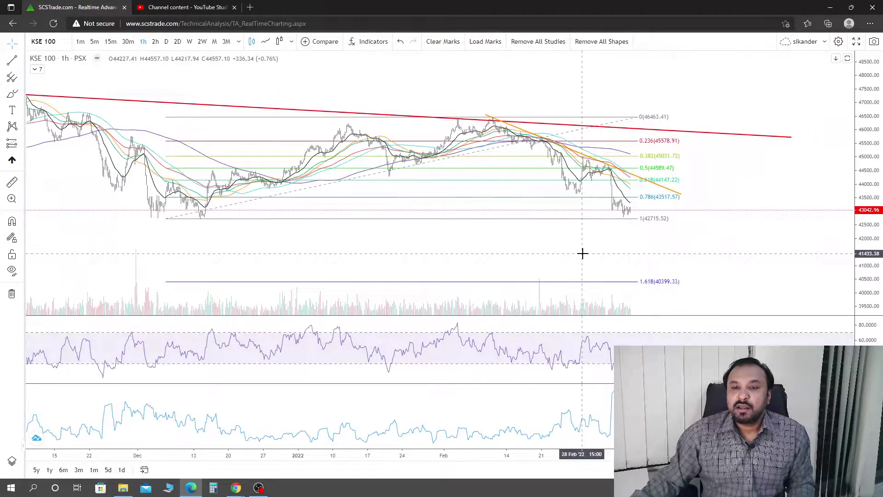
scroll(628, 245, up, 3)
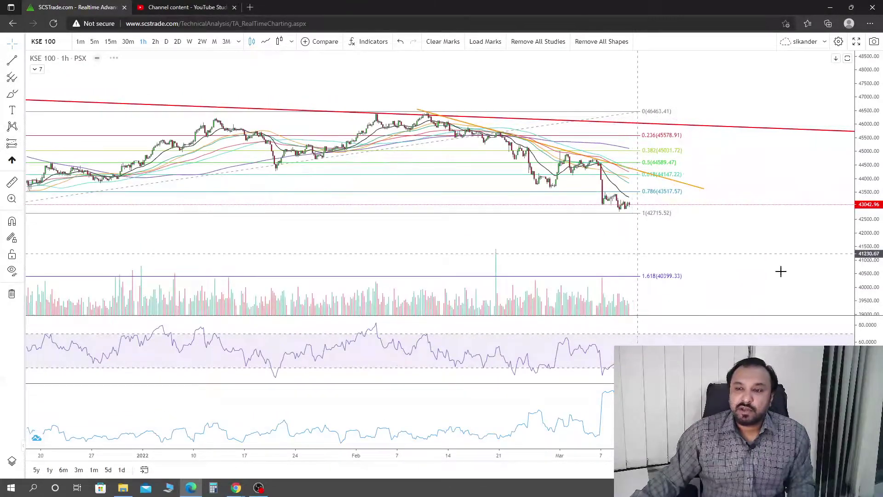
drag(690, 255, 762, 268)
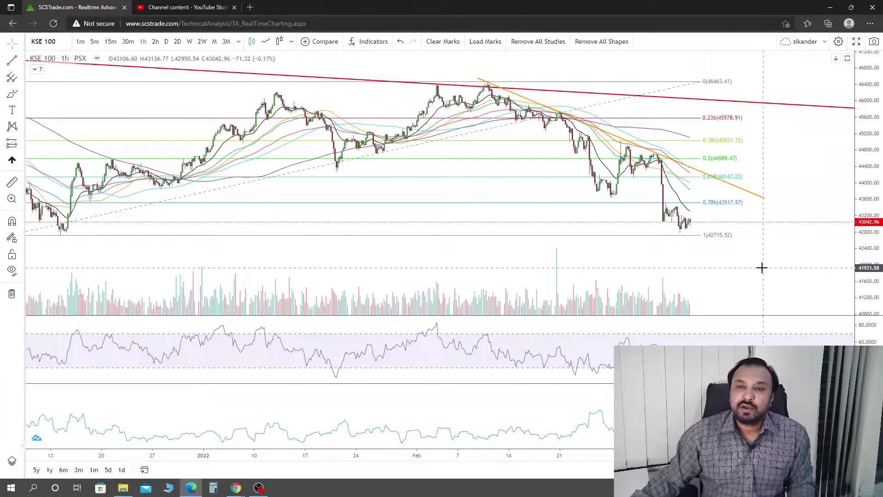
scroll(762, 268, up, 2)
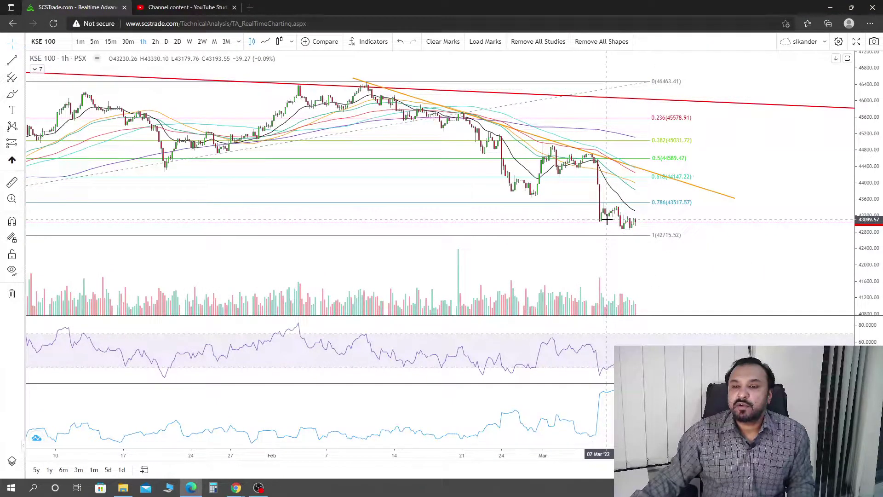
scroll(617, 278, down, 2)
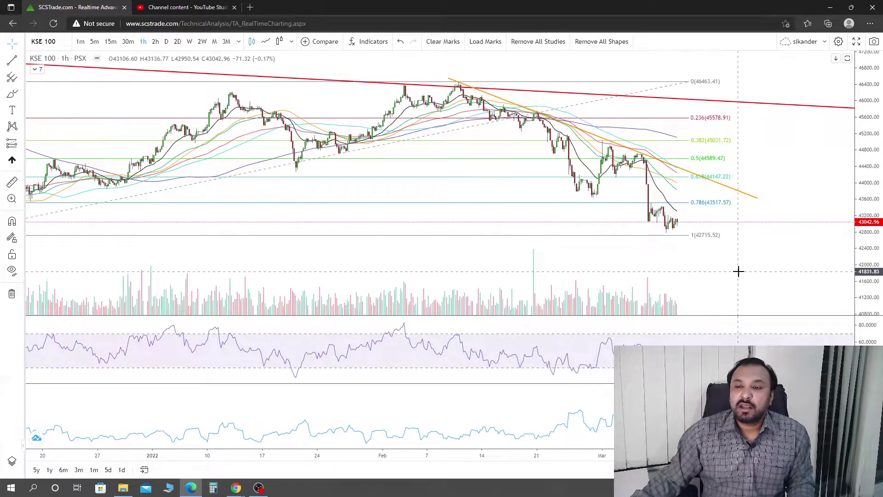
drag(739, 271, 605, 254)
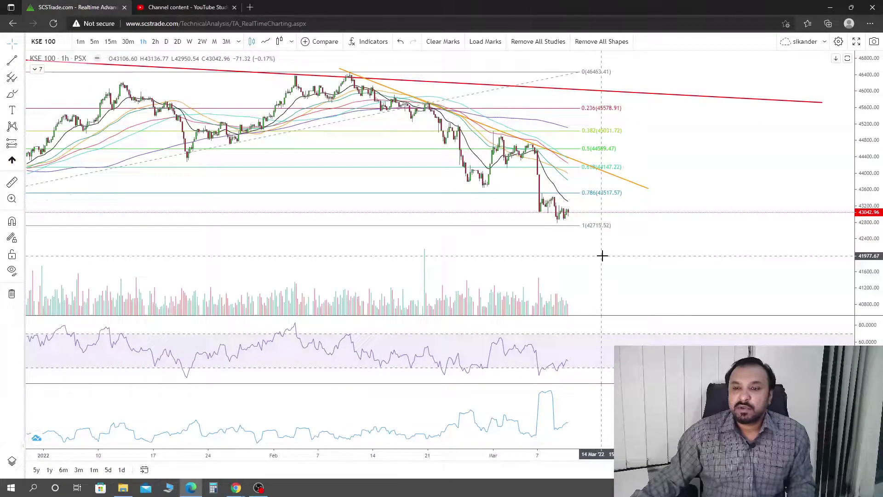
scroll(602, 256, down, 1)
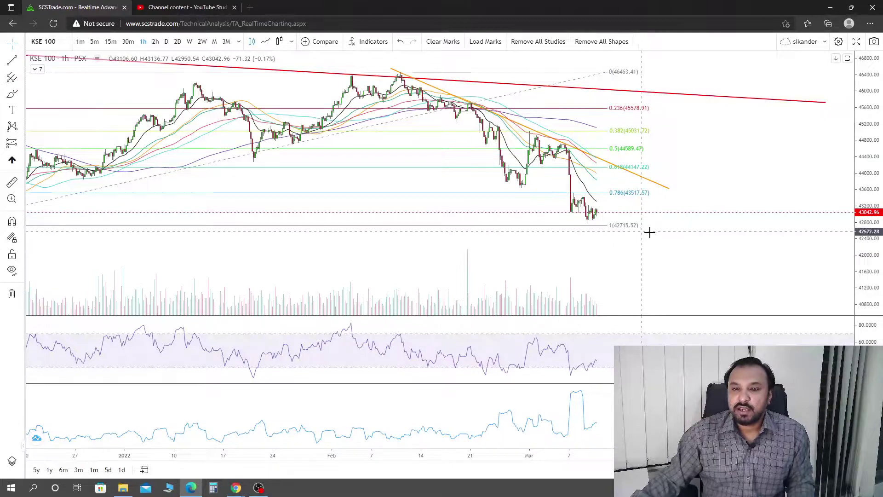
drag(603, 246, 688, 258)
Step: Switch the chart to daily and draw a support-zone rectangle between about 42,737 and 42,967, from 26 Feb '21 past the latest candle
click(166, 42)
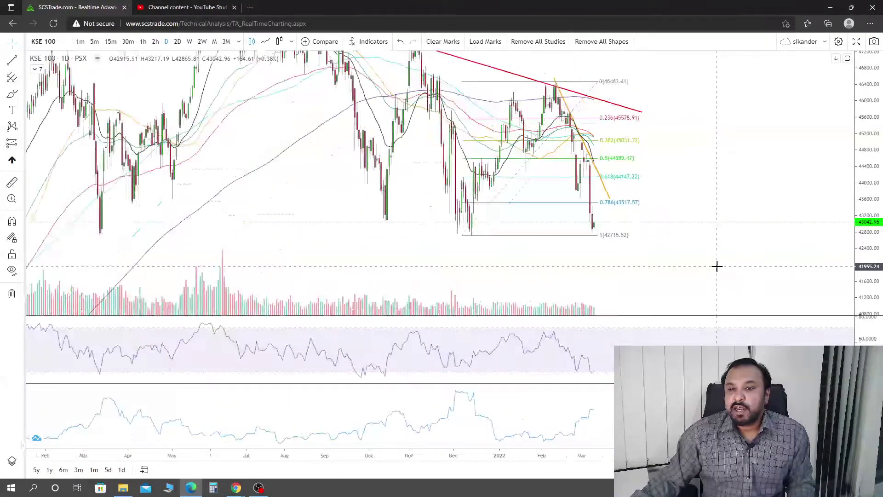
drag(849, 138, 850, 217)
drag(716, 251, 779, 234)
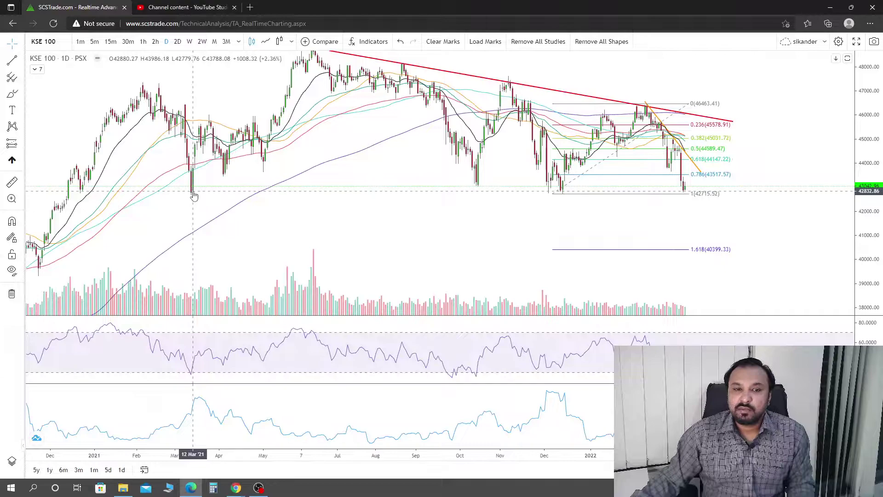
click(20, 95)
click(56, 148)
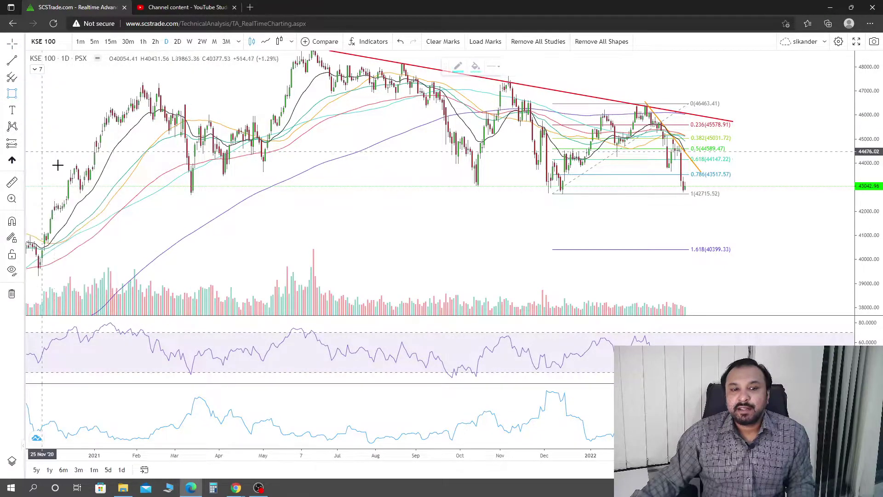
click(173, 193)
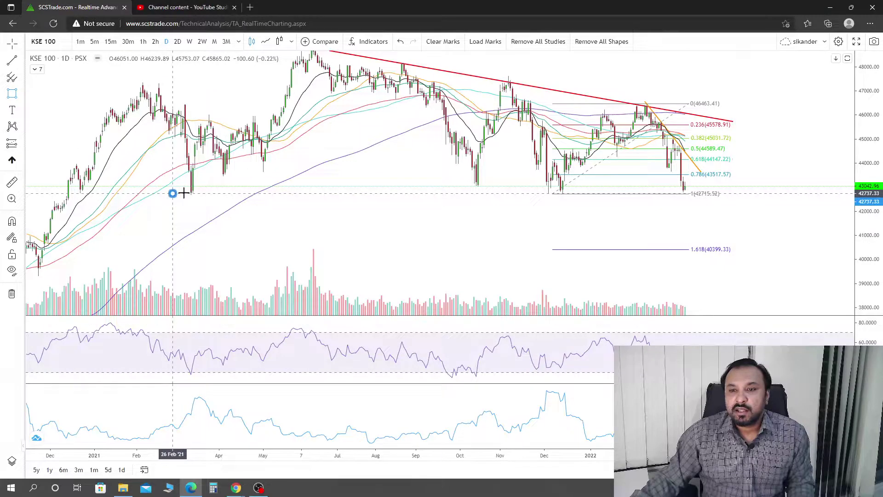
click(795, 190)
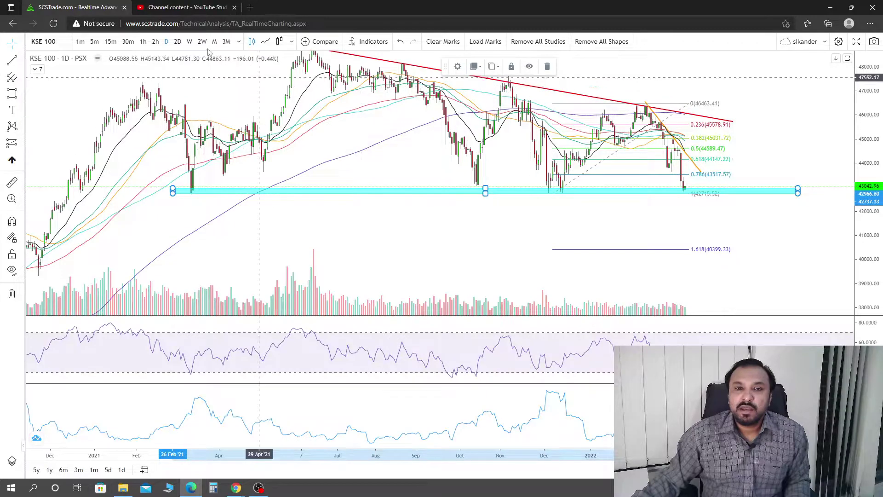
Step: Switch the chart to the weekly interval and delete the existing Fibonacci retracement and the support-zone rectangle
click(189, 42)
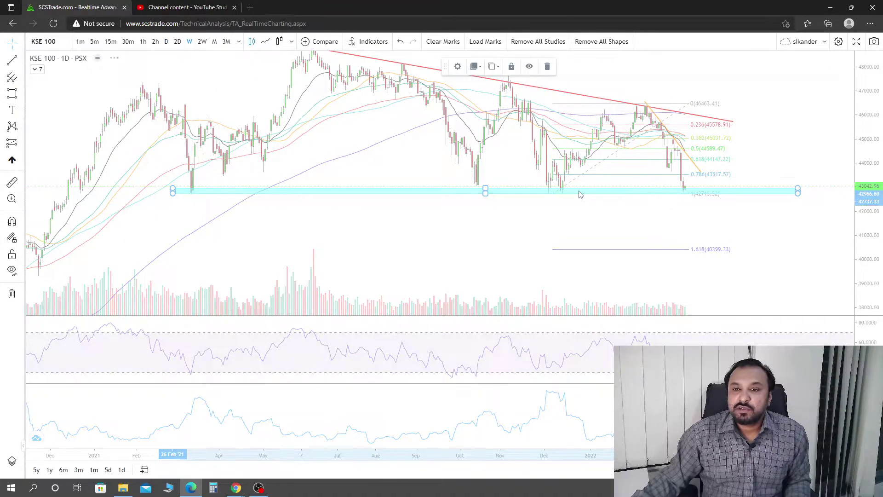
scroll(588, 188, down, 4)
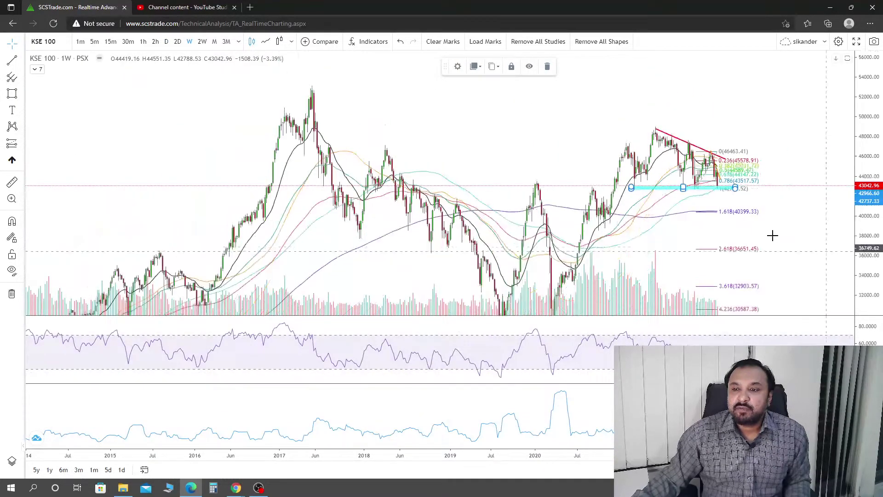
click(743, 189)
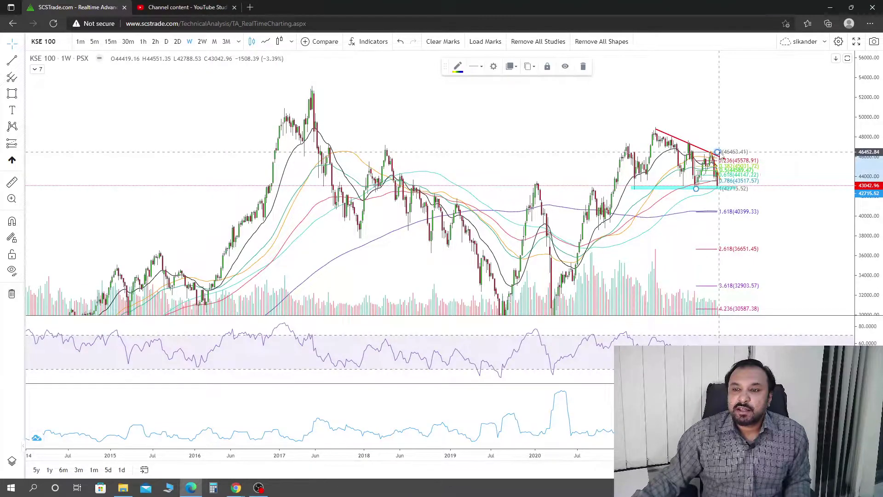
click(588, 67)
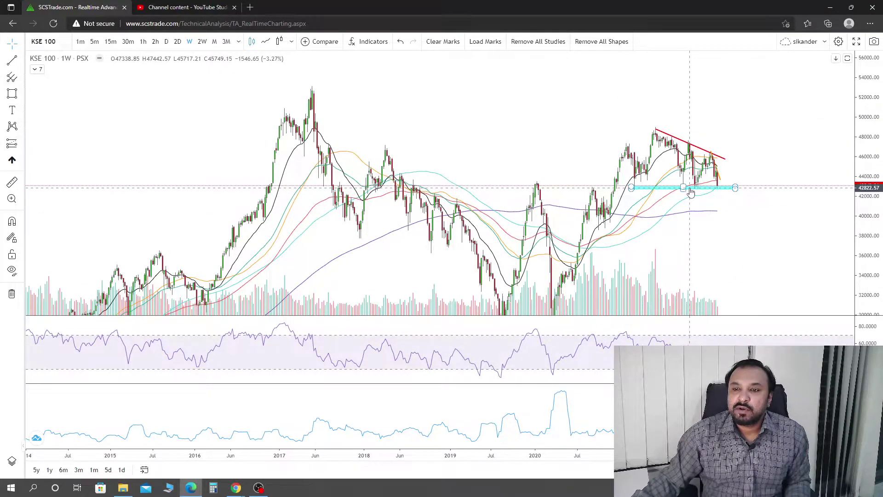
click(686, 189)
click(600, 66)
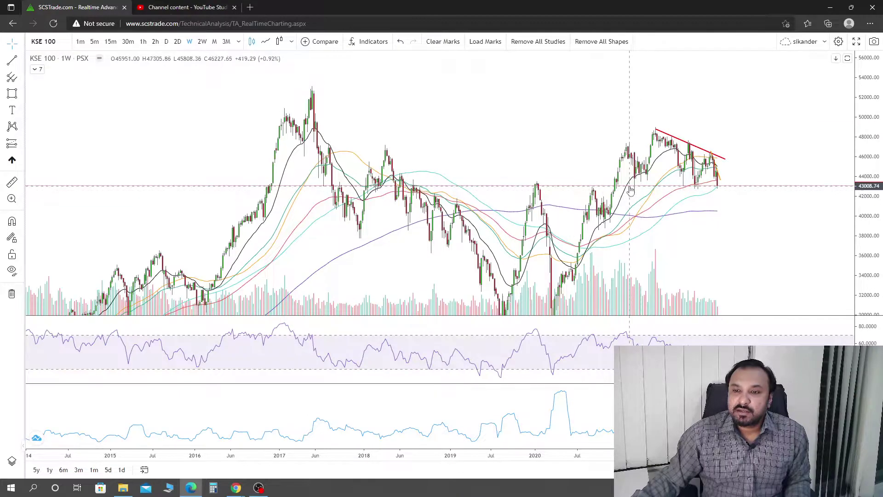
Step: Draw a Fib Retracement from the 2017 high at 53076.67 to the 2020 low at 27146.56, extending it past the latest candle
drag(755, 223, 665, 184)
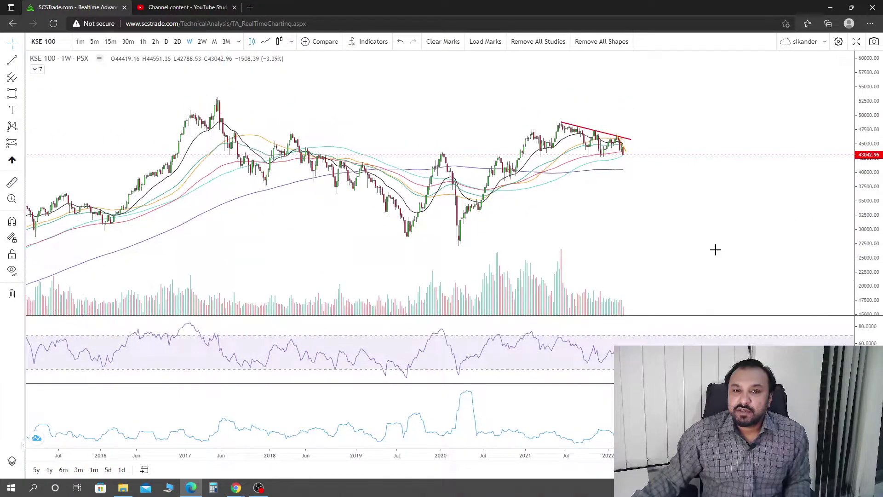
click(18, 81)
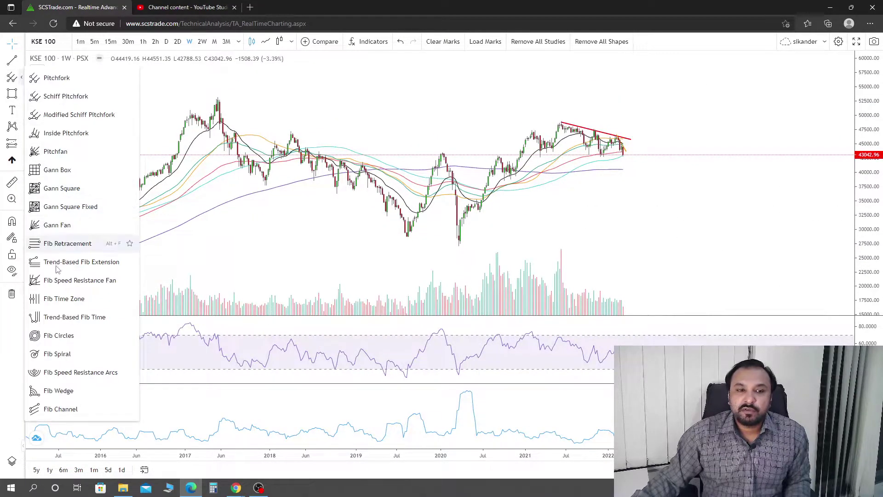
click(58, 241)
click(224, 98)
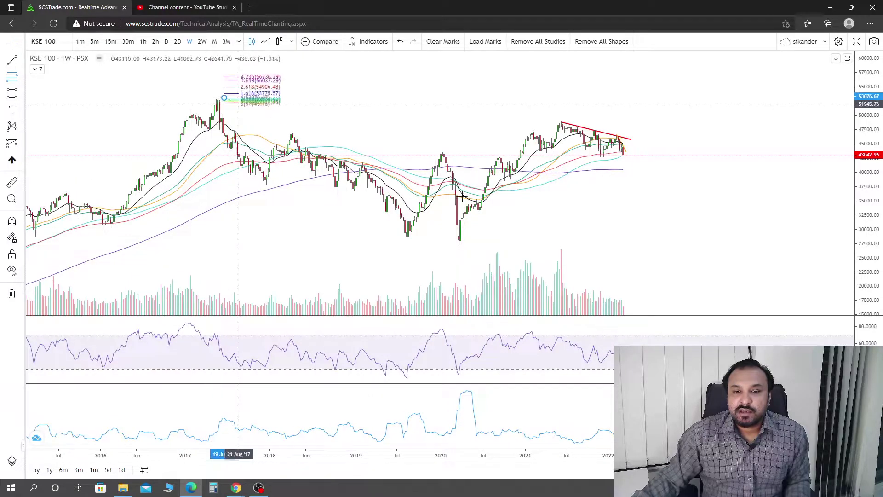
click(587, 245)
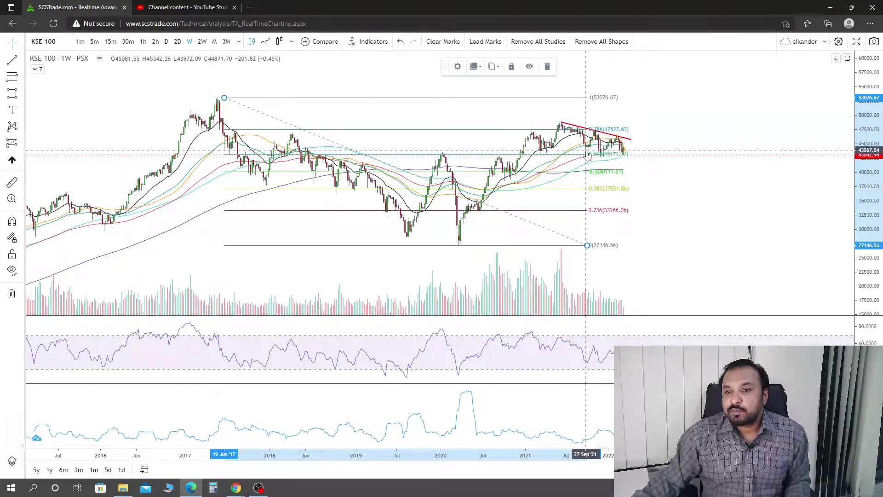
drag(587, 245, 659, 244)
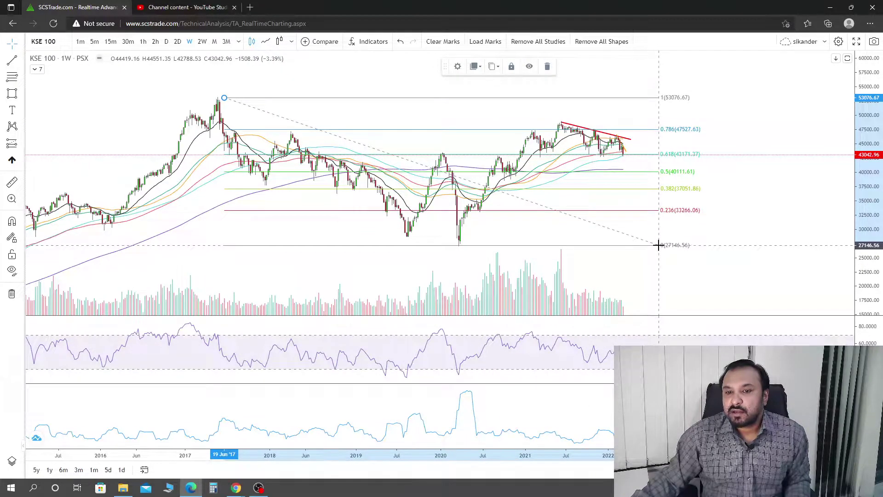
Step: Examine the recent candles against the Fibonacci levels on the weekly and daily charts, returning to the weekly interval
click(791, 253)
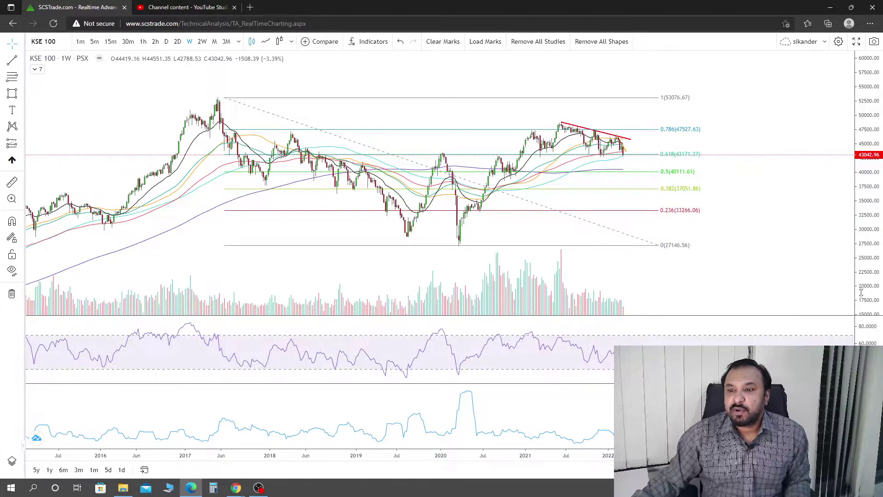
mouse_move(859, 297)
mouse_down()
mouse_move(757, 160)
mouse_move(718, 242)
mouse_move(622, 163)
mouse_up()
scroll(757, 160, up, 2)
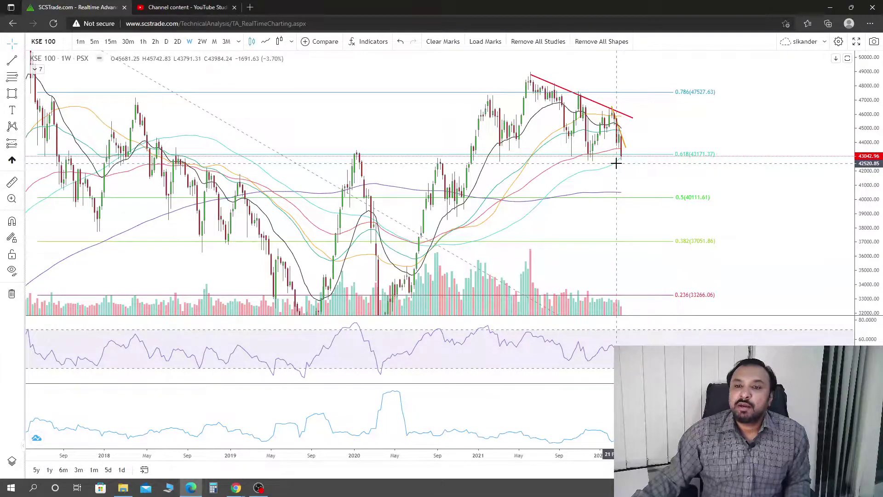
click(166, 41)
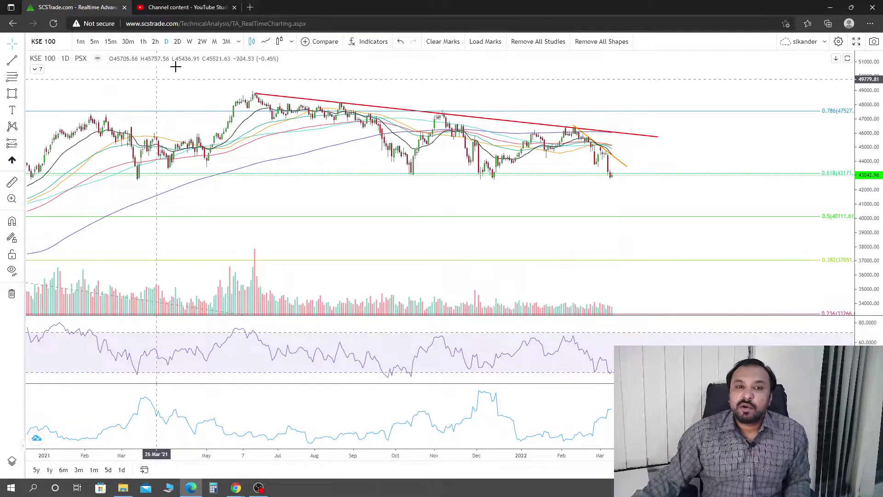
click(189, 41)
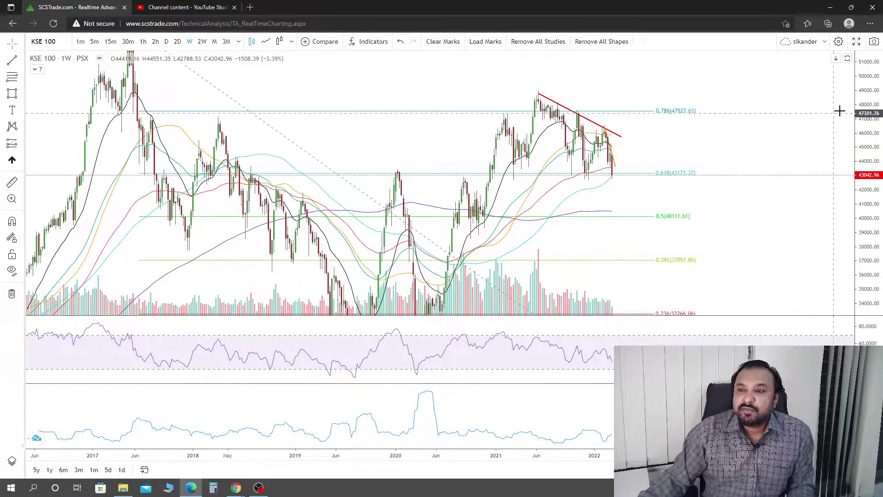
drag(784, 111, 815, 212)
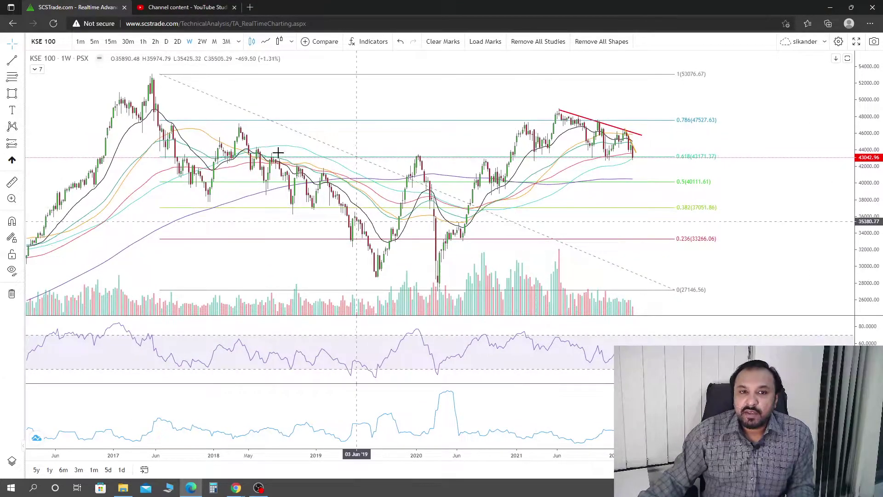
Step: Adjust the Fib Retracement's anchors, moving the upper one to 53064.04 at 17 Apr '17 and the lower one to 27036.47
drag(159, 75, 142, 73)
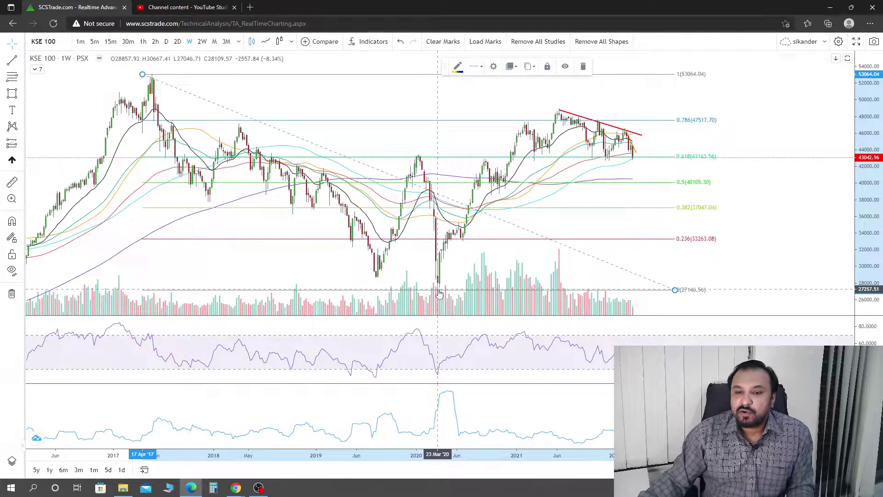
drag(755, 256, 751, 231)
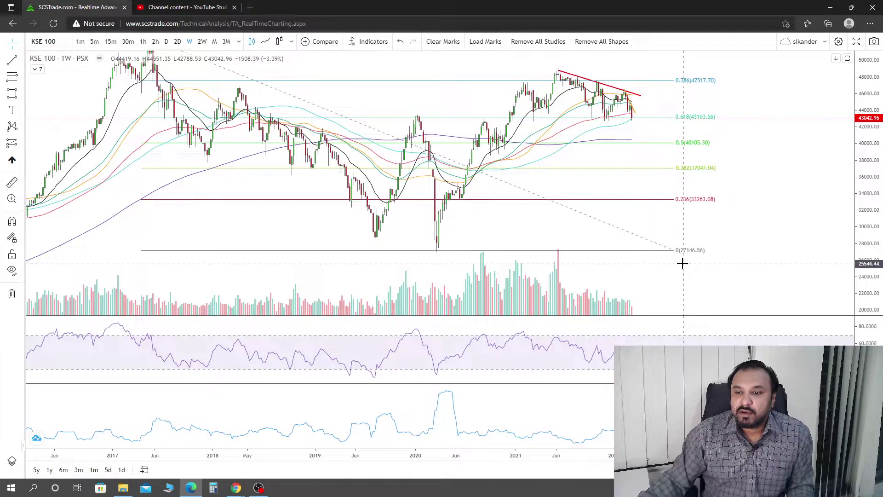
click(674, 250)
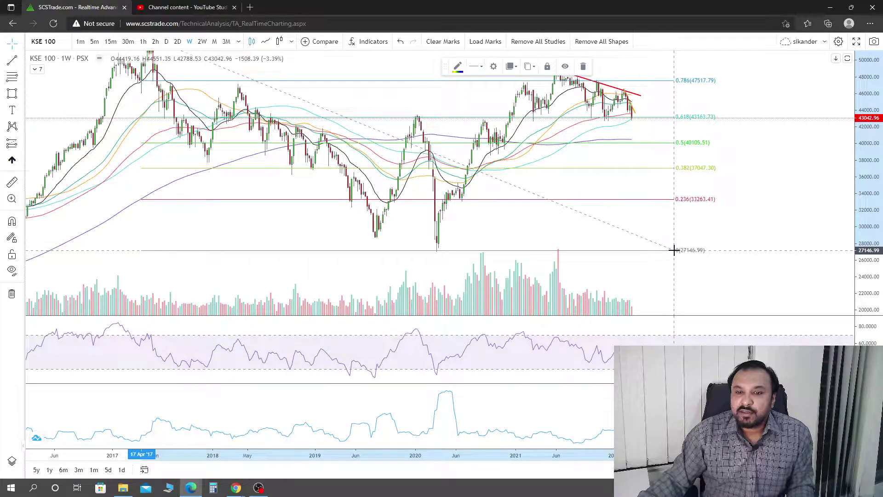
click(766, 211)
drag(767, 211, 752, 270)
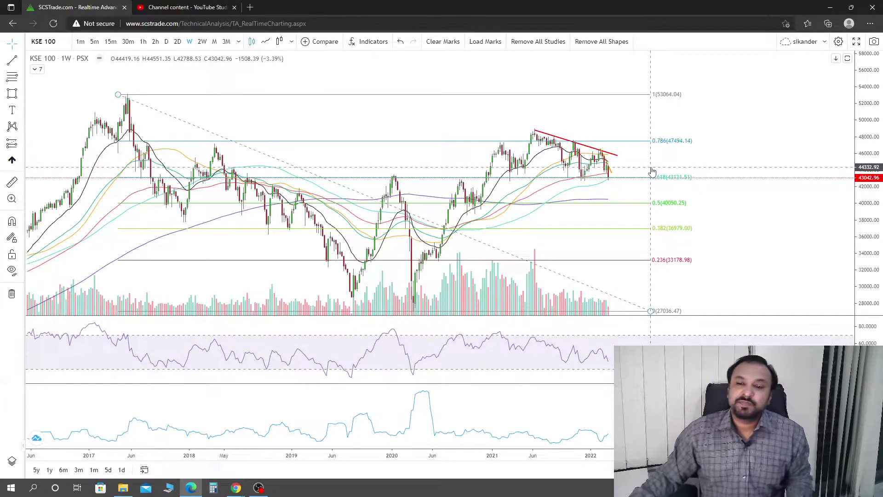
Step: Review the latest candles against the Fibonacci levels, trendlines and moving averages on the weekly, daily and hourly charts
drag(642, 162, 712, 181)
scroll(712, 180, up, 3)
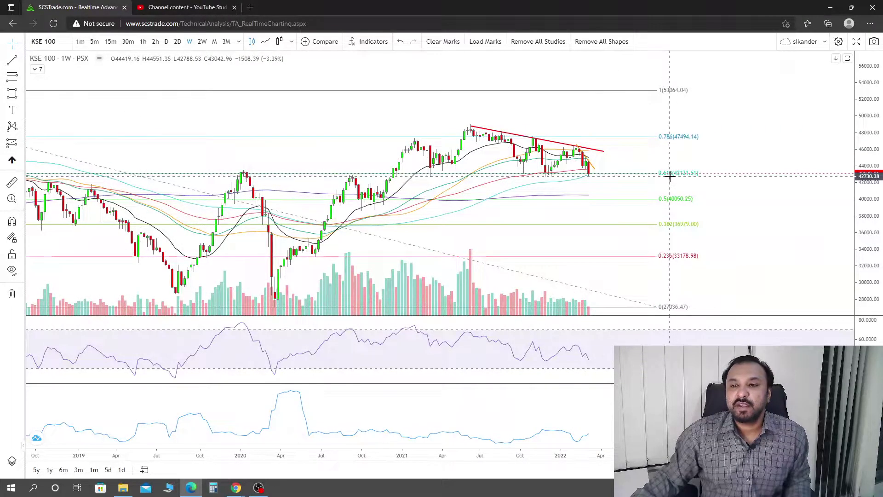
scroll(685, 219, down, 1)
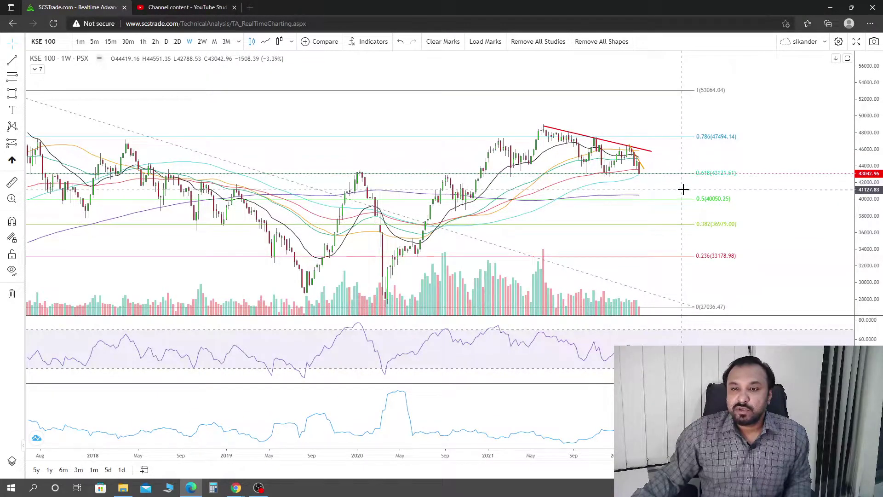
click(166, 41)
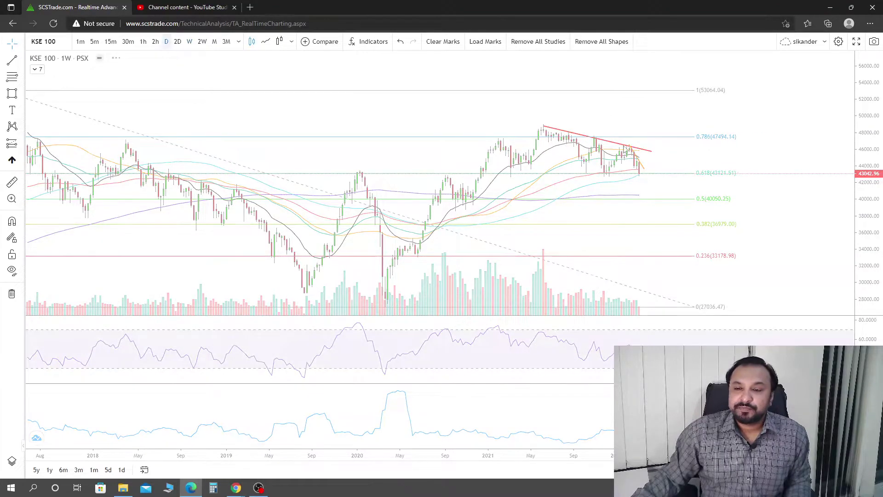
drag(677, 187, 631, 187)
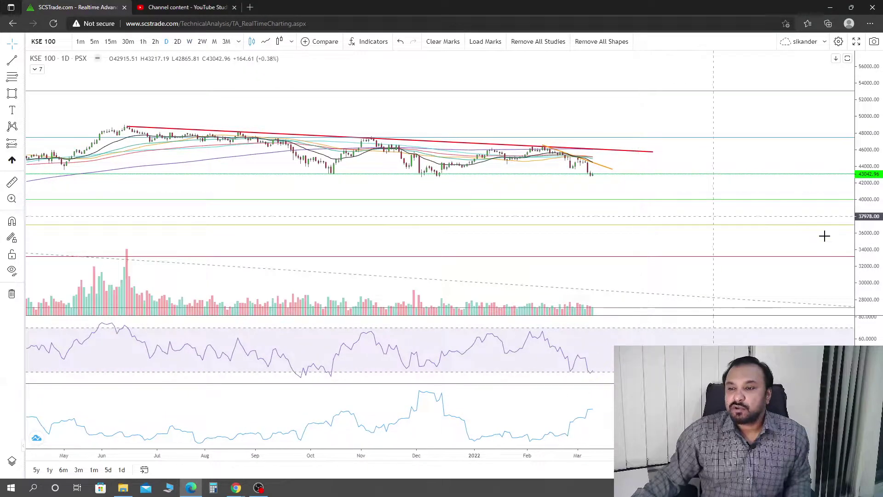
drag(875, 225, 874, 184)
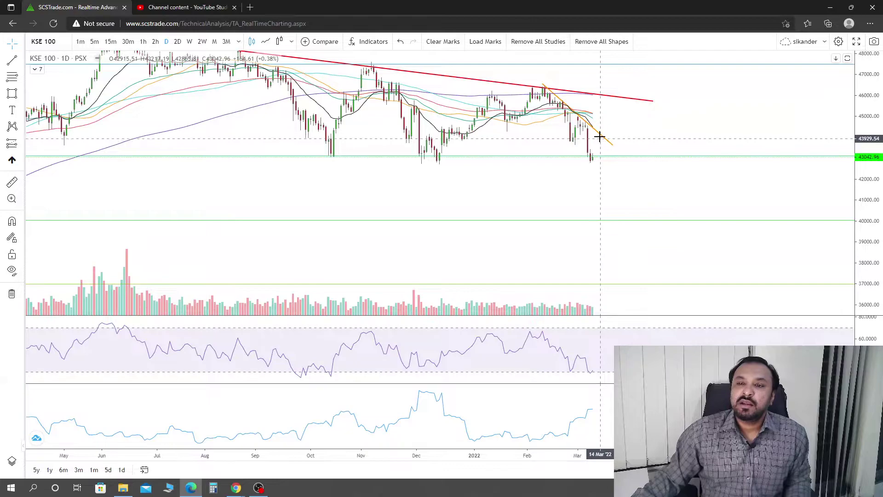
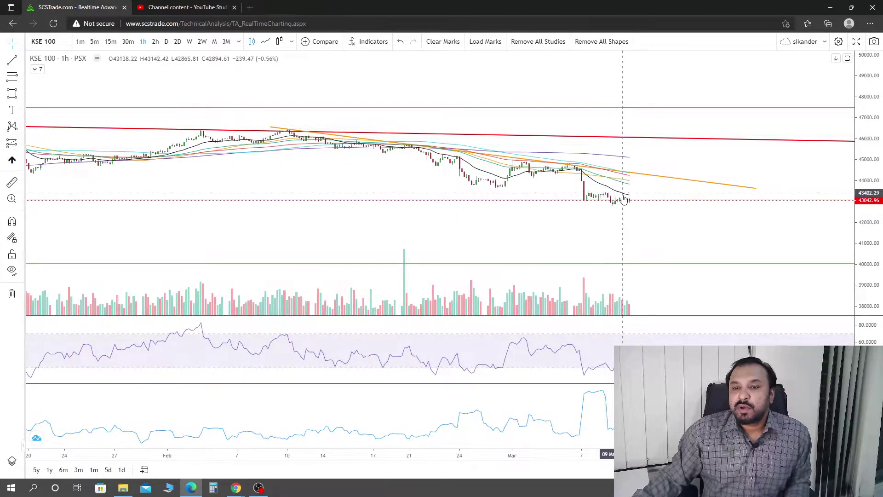
scroll(605, 221, down, 5)
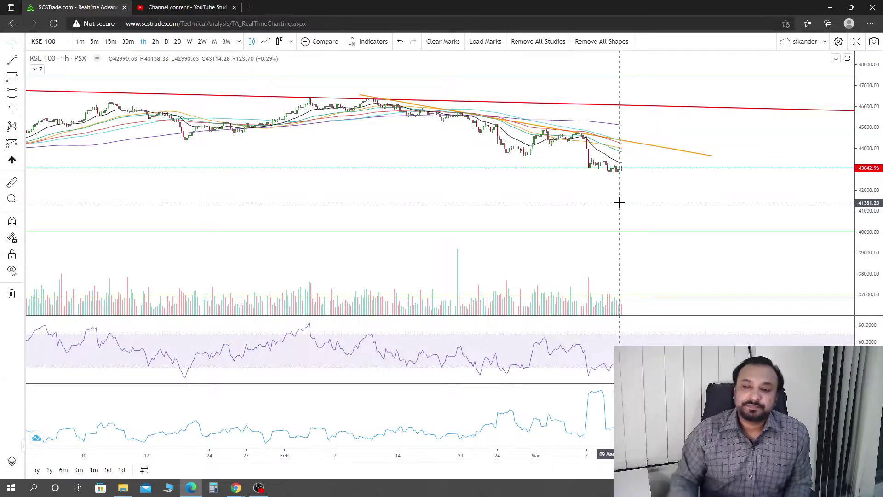
drag(615, 201, 635, 224)
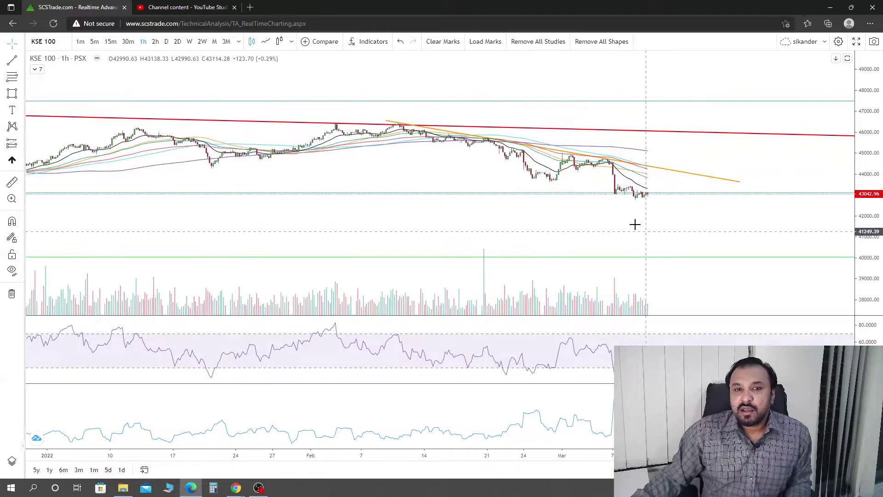
Step: On the weekly RSI, draw a falling trend line from about 75 at 01 Feb '21 to about 42, plus a horizontal line at about 49
click(189, 43)
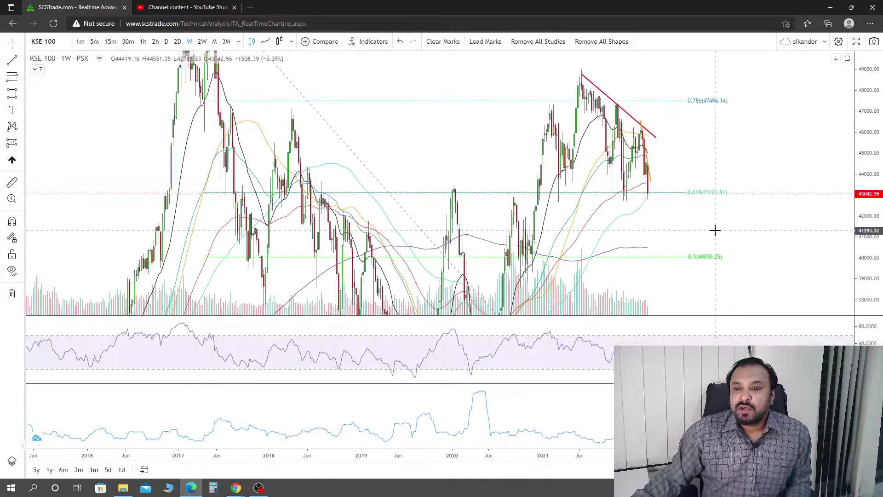
double_click(628, 331)
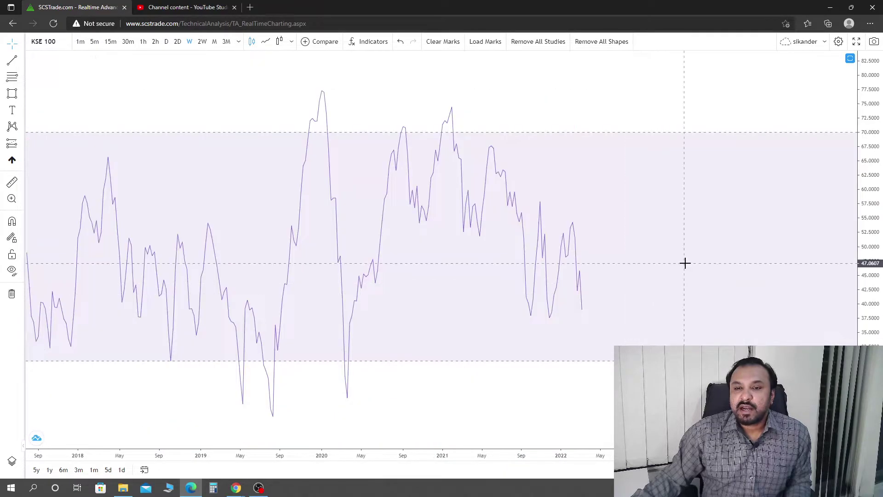
drag(685, 263, 662, 260)
click(12, 61)
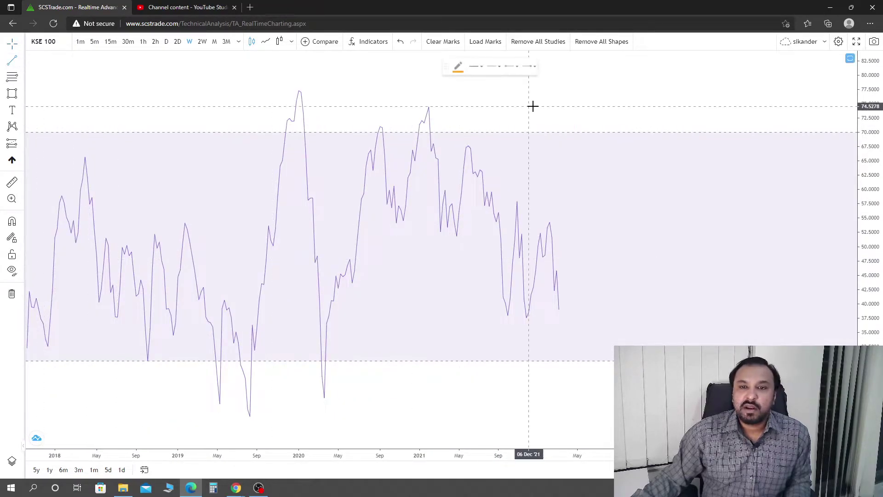
click(429, 104)
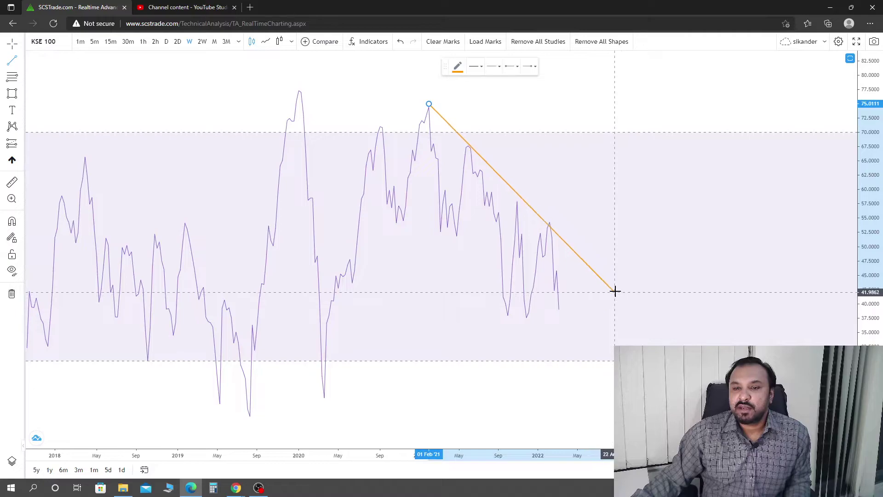
click(616, 291)
double_click(670, 214)
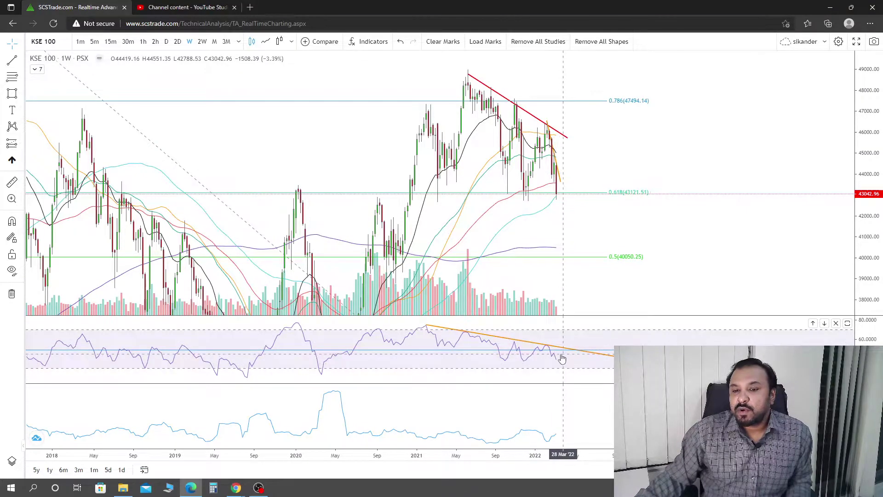
Step: Enlarge the weekly RSI pane to examine it against the falling trend line and horizontal line, and restore the layout
double_click(632, 339)
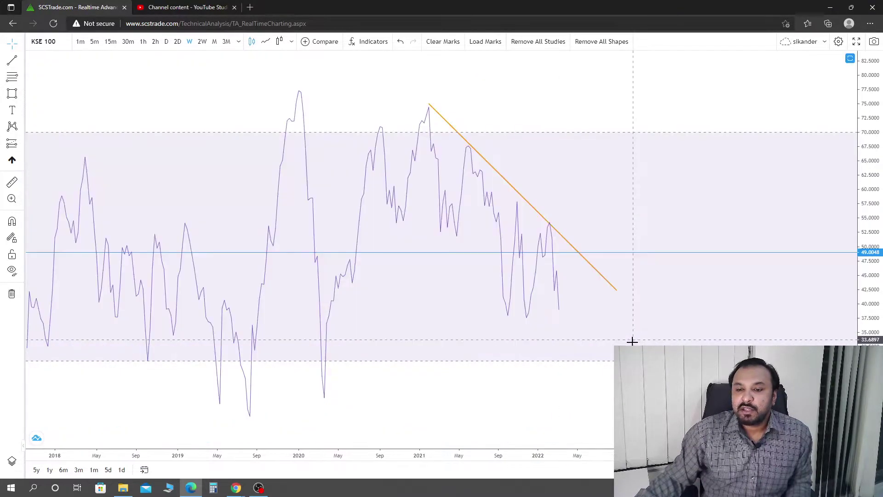
scroll(493, 339, up, 3)
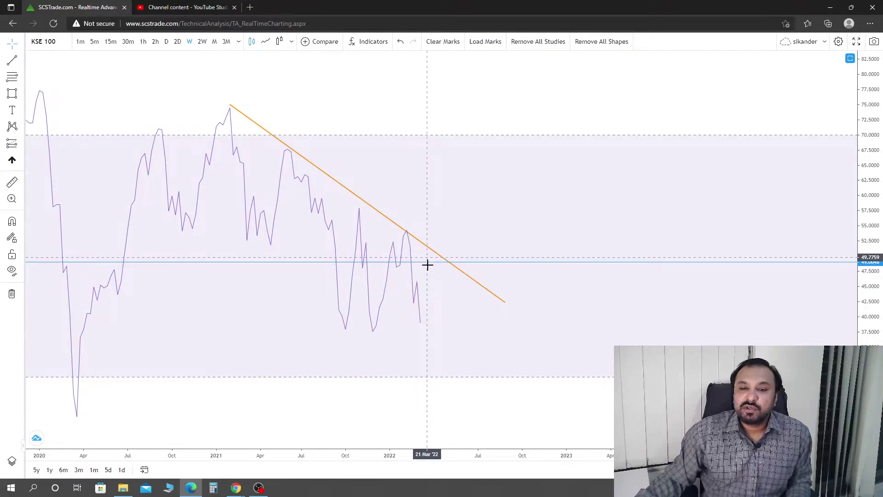
double_click(433, 183)
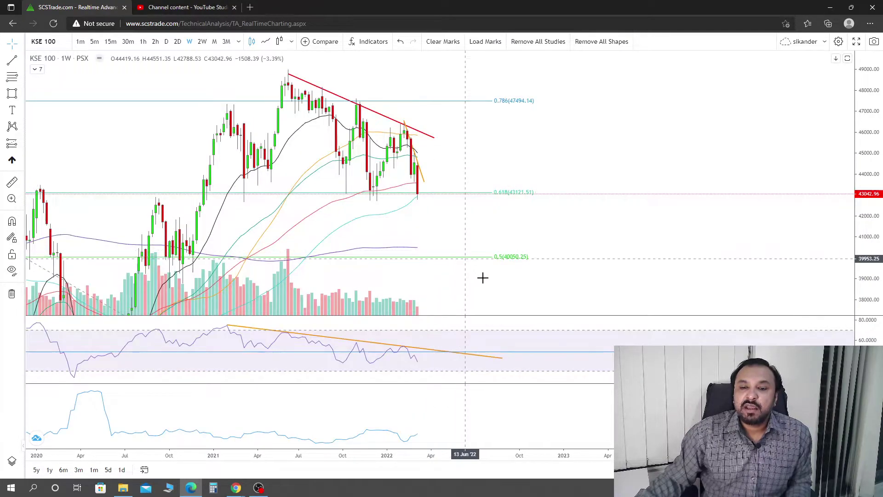
Step: Examine the weekly price history back to 2012 against the full Fibonacci retracement, the moving averages and the RSI
scroll(483, 277, down, 5)
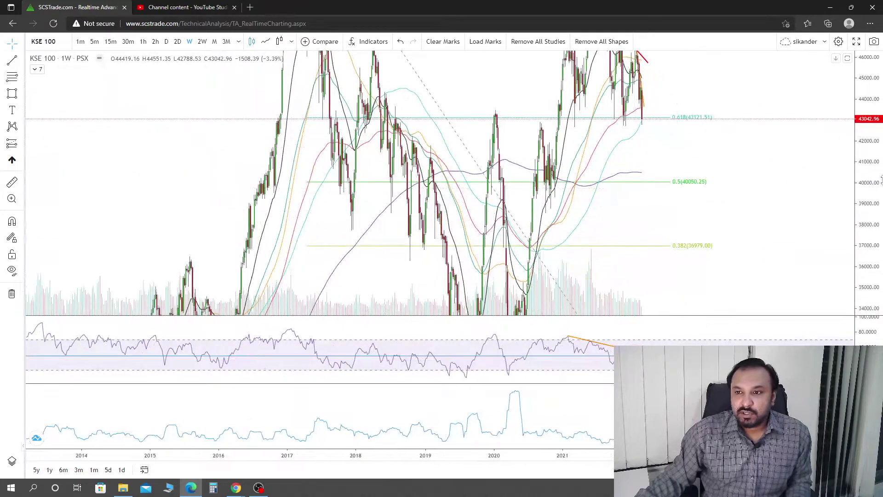
double_click(876, 172)
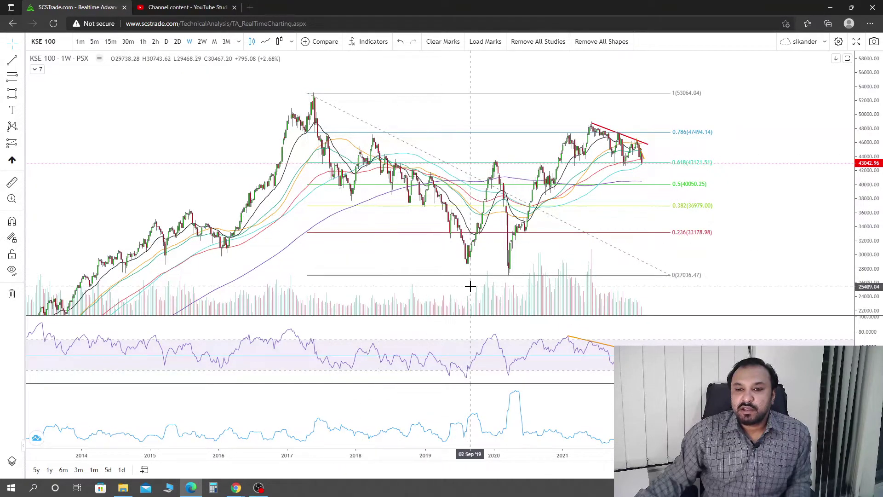
scroll(246, 373, down, 1)
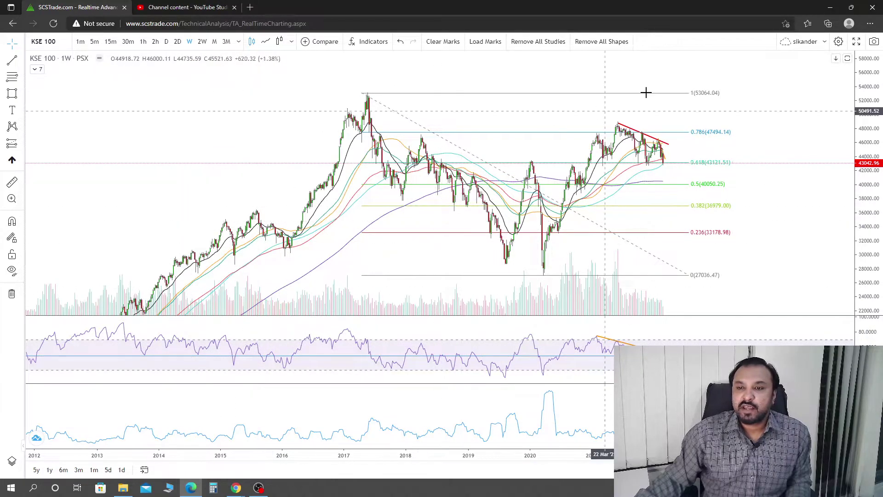
drag(808, 148, 773, 134)
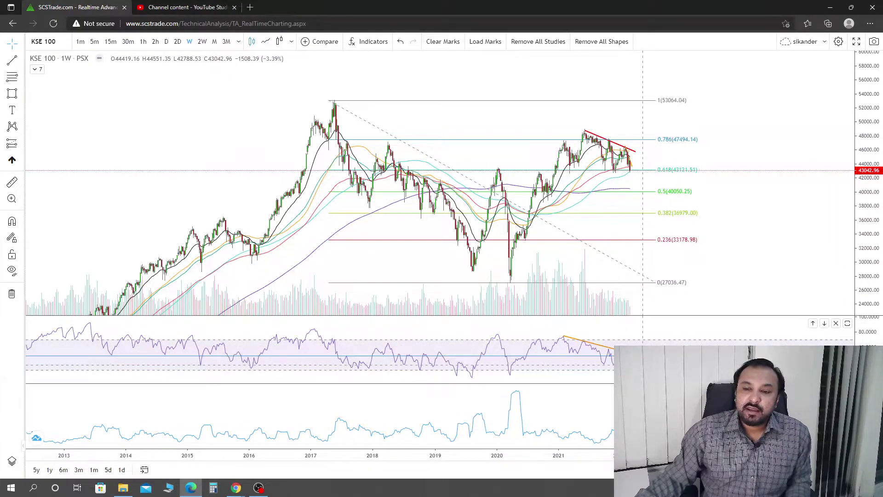
scroll(489, 363, up, 3)
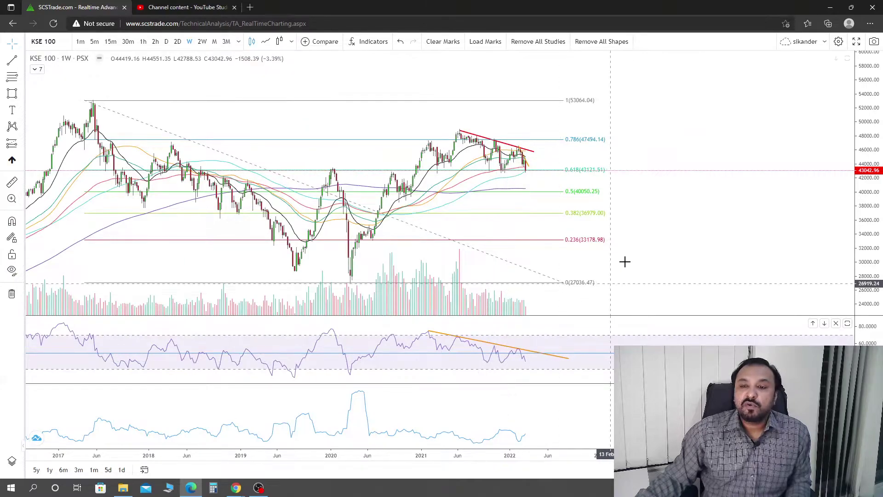
scroll(649, 238, up, 2)
scroll(681, 197, up, 1)
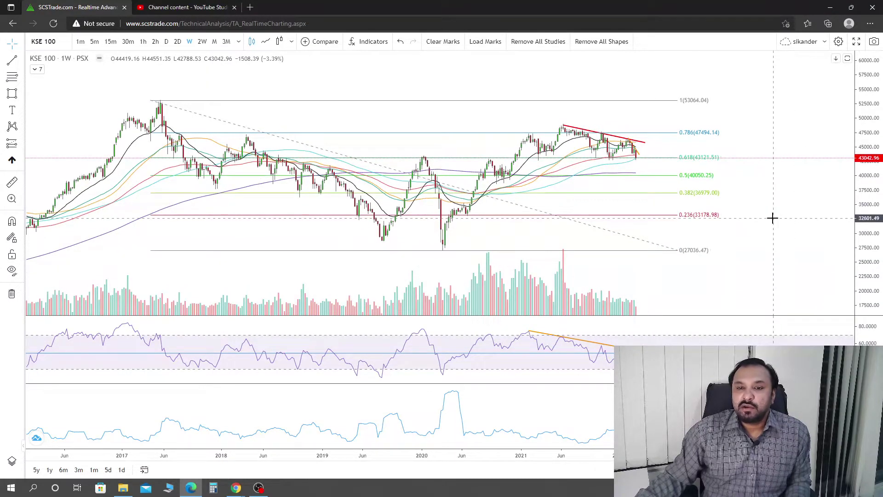
scroll(772, 218, down, 1)
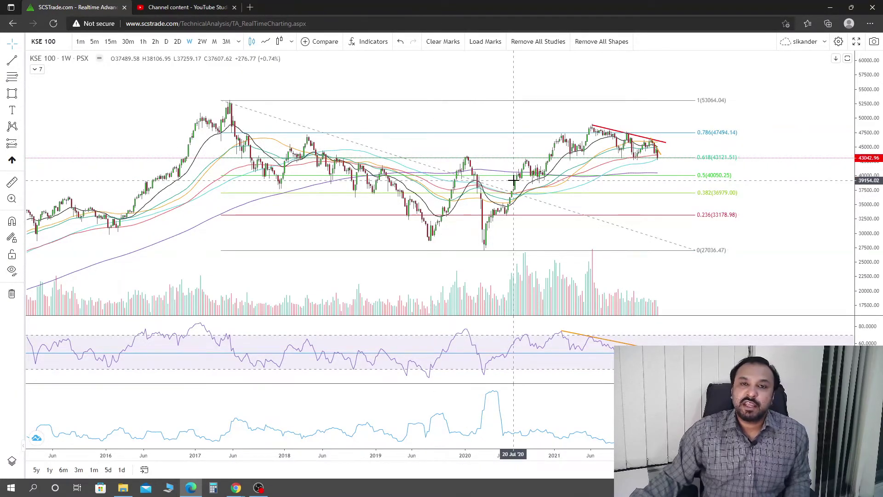
scroll(768, 236, up, 3)
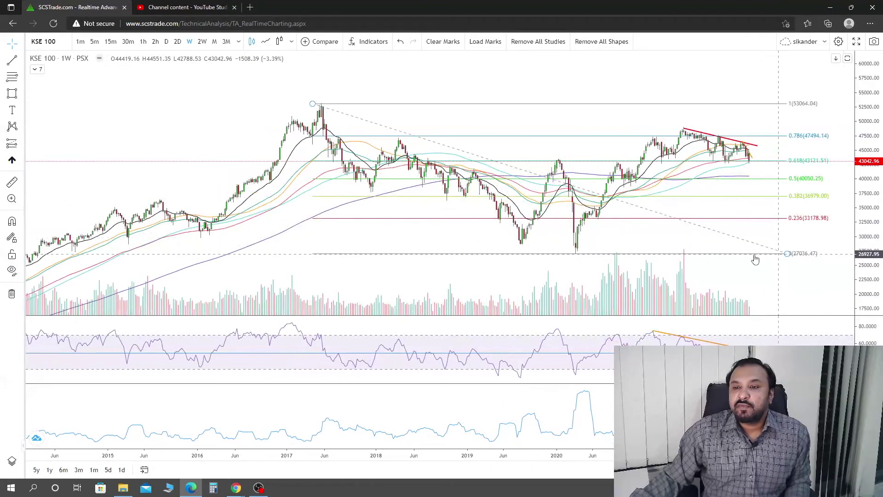